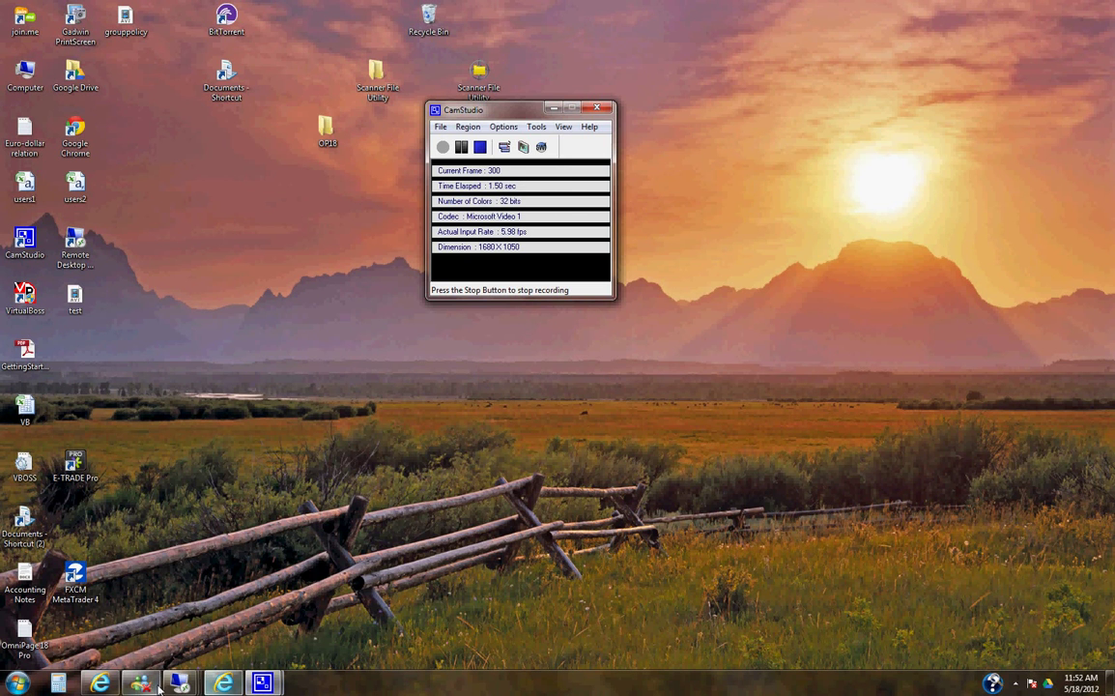
Step: Open the remote ComputerEase session, then bring the Gmail window in Chrome forward
mouse_move(141, 683)
left_click(131, 637)
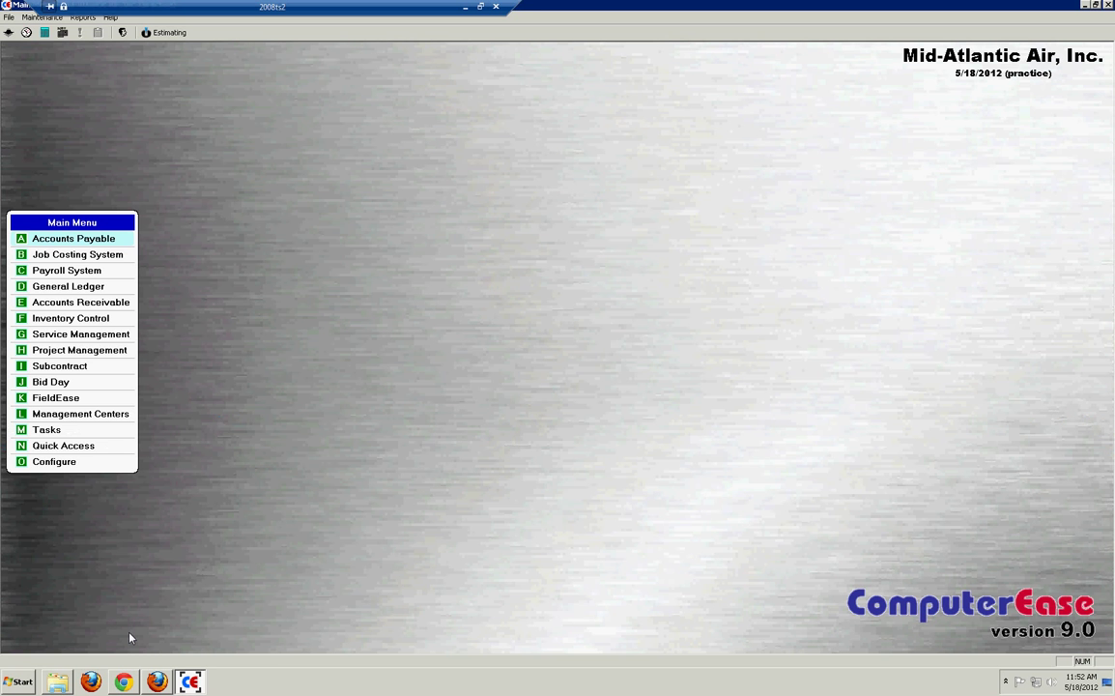
left_click(124, 682)
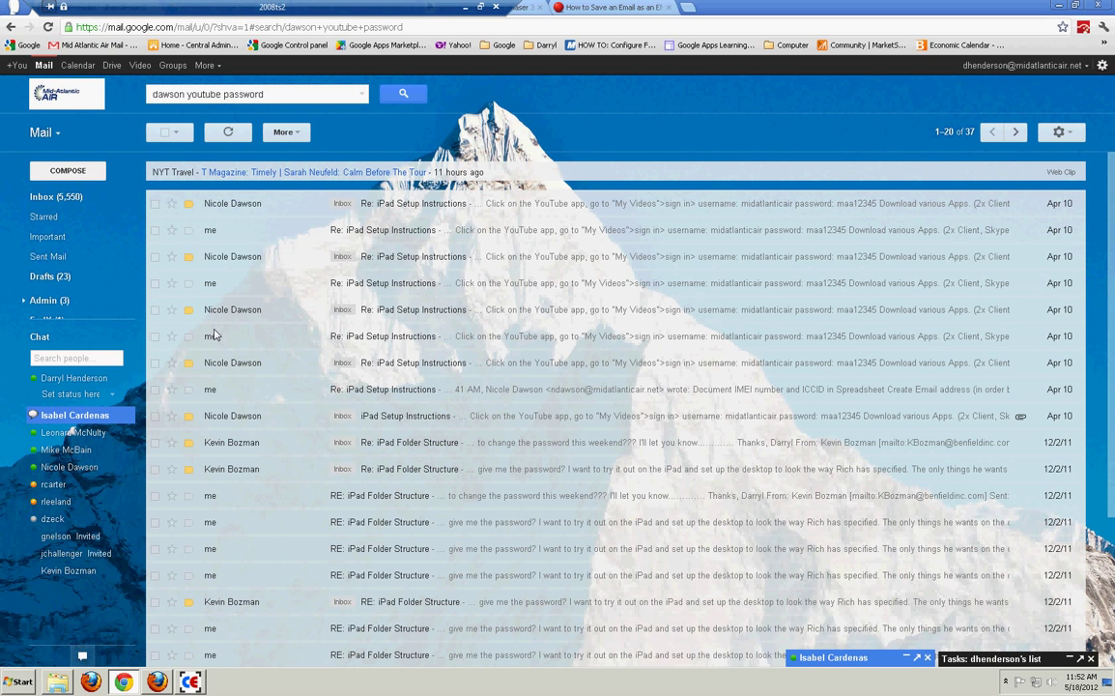
Step: Open the Newegg.com Payment Charged email from the inbox, then go to ComputerEase's Job Costing System
left_click(53, 198)
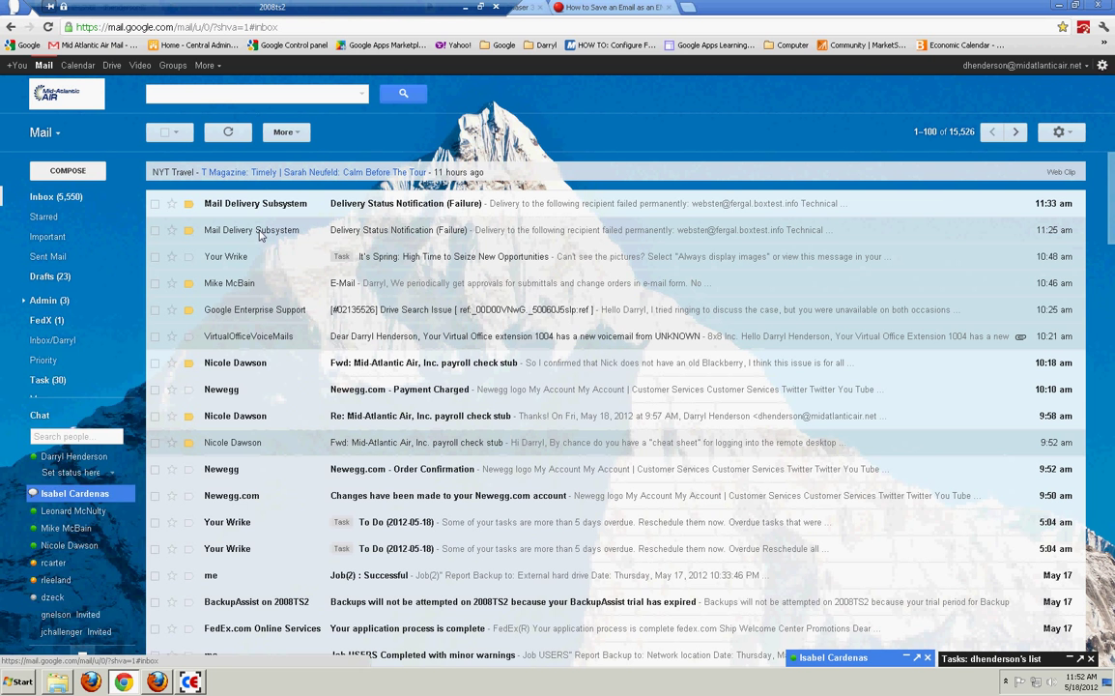
left_click(367, 393)
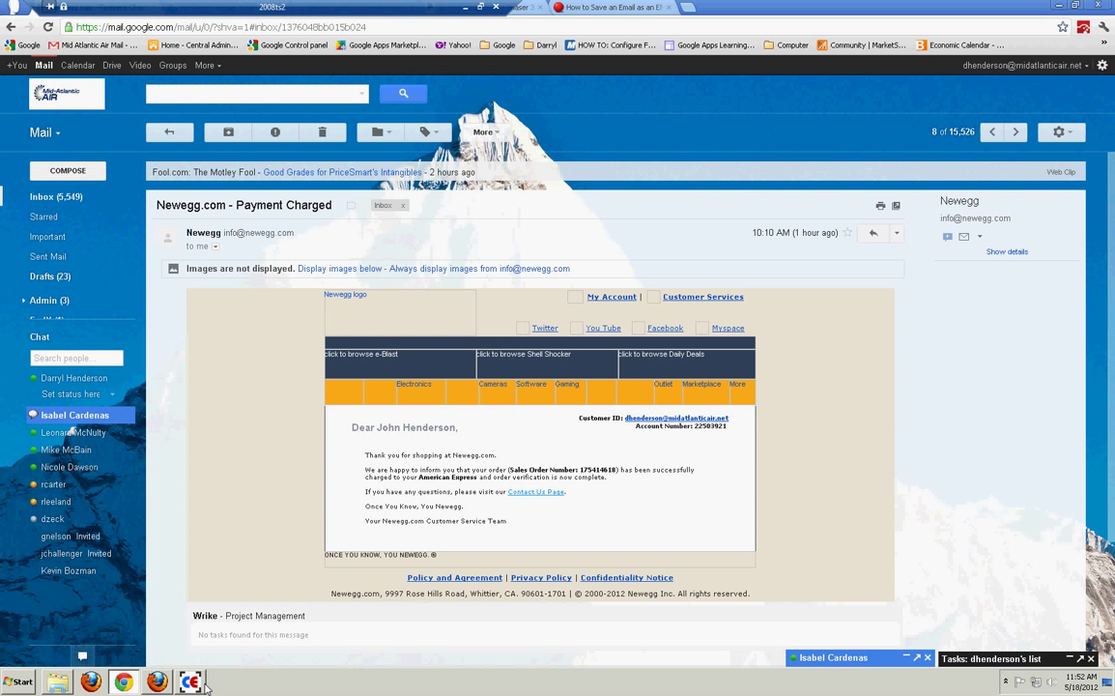
key("alt+Tab")
left_click(64, 259)
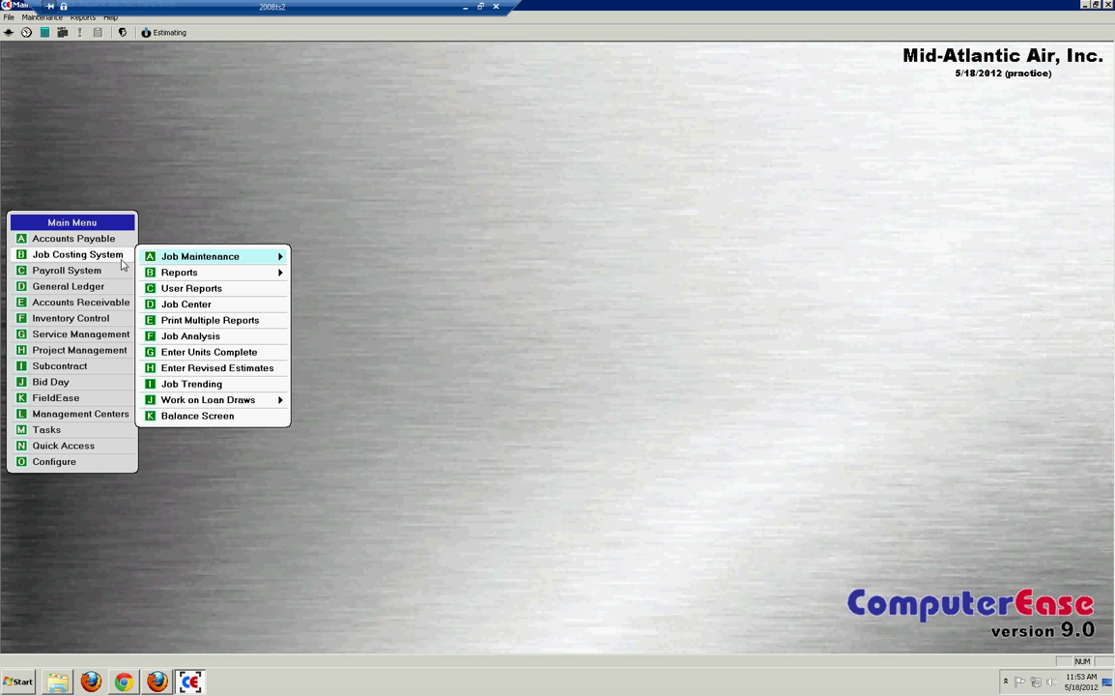
Step: Open job 10DC09 (Embassy Swaziland) through Create/Edit a Job and show its attachment folders
left_click(161, 256)
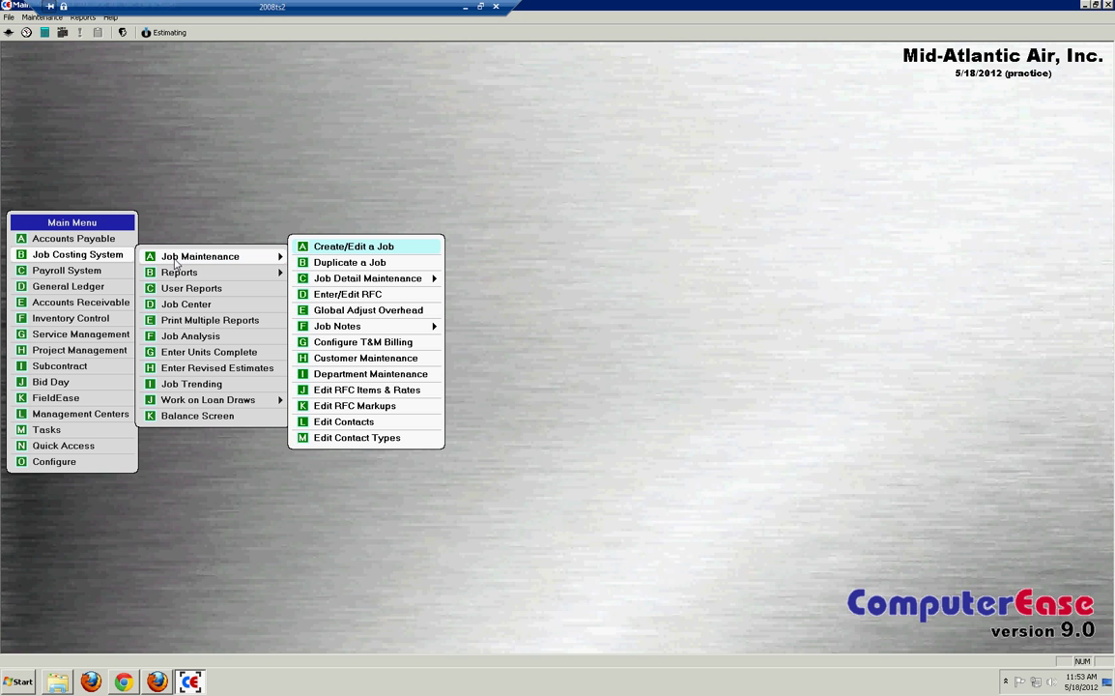
left_click(323, 246)
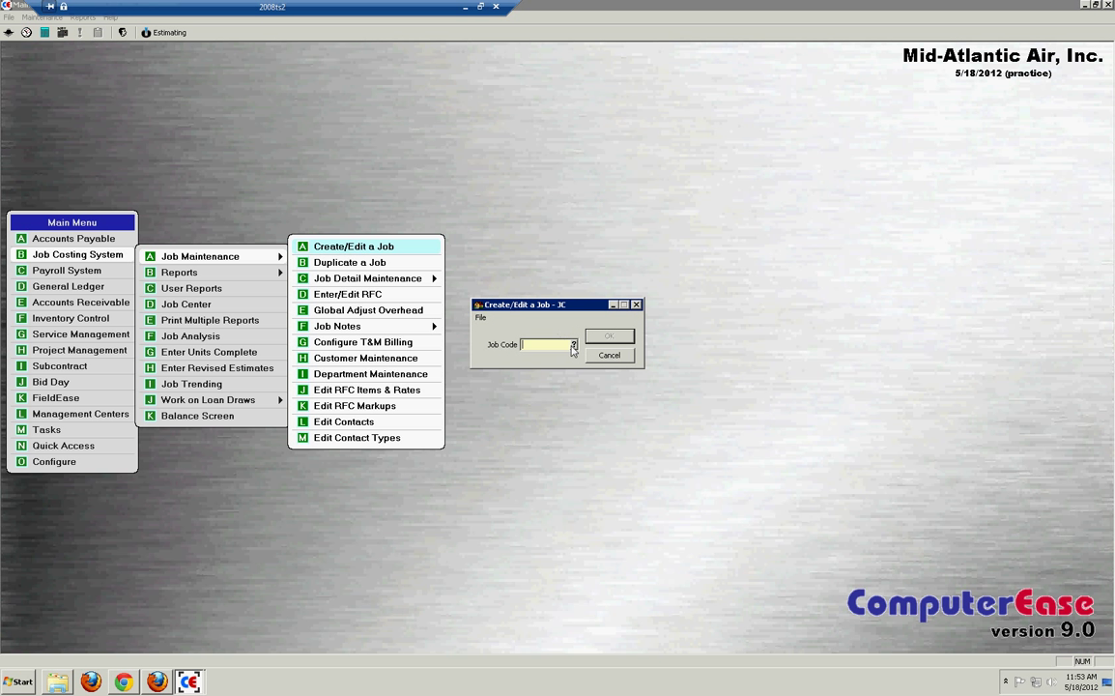
key("F2")
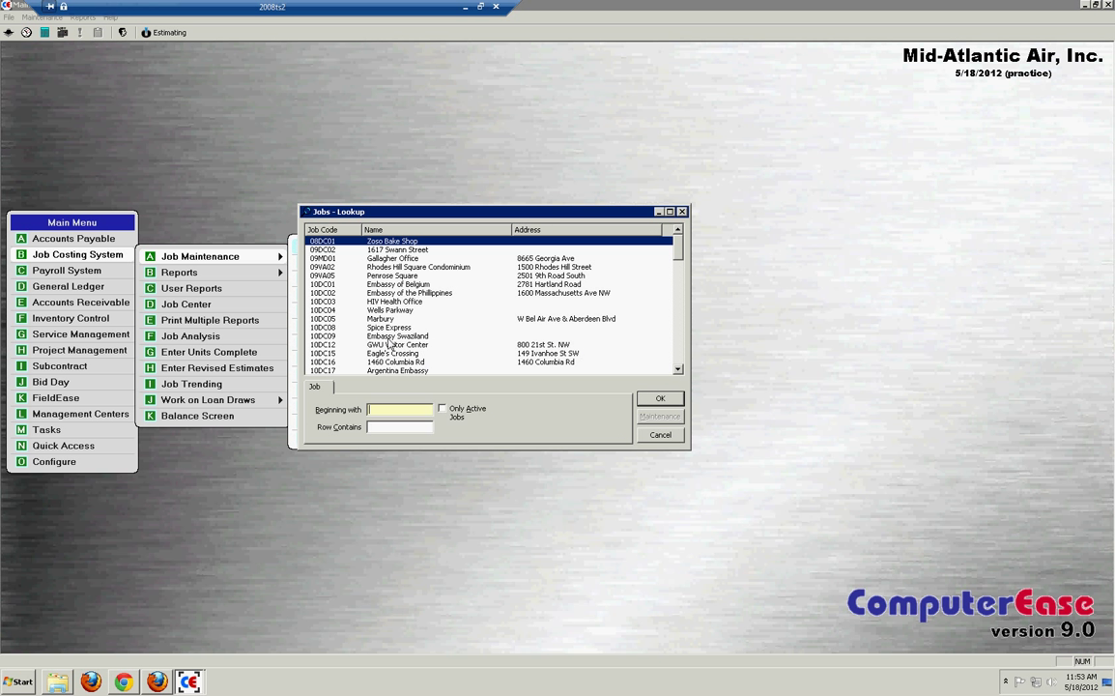
double_click(389, 336)
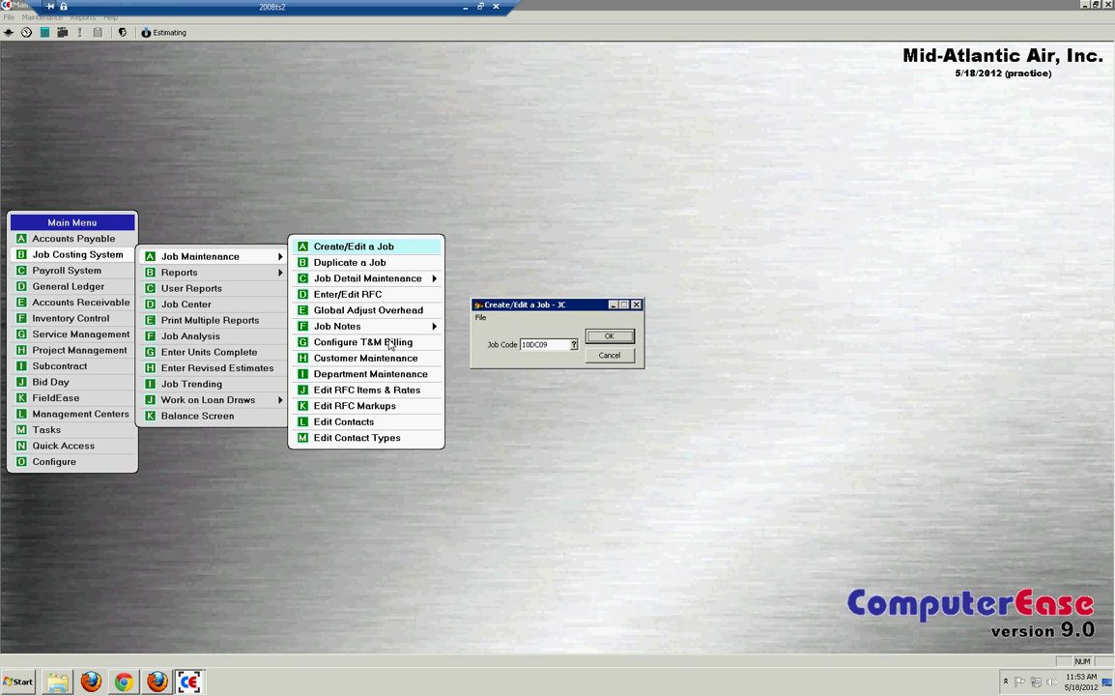
left_click(609, 337)
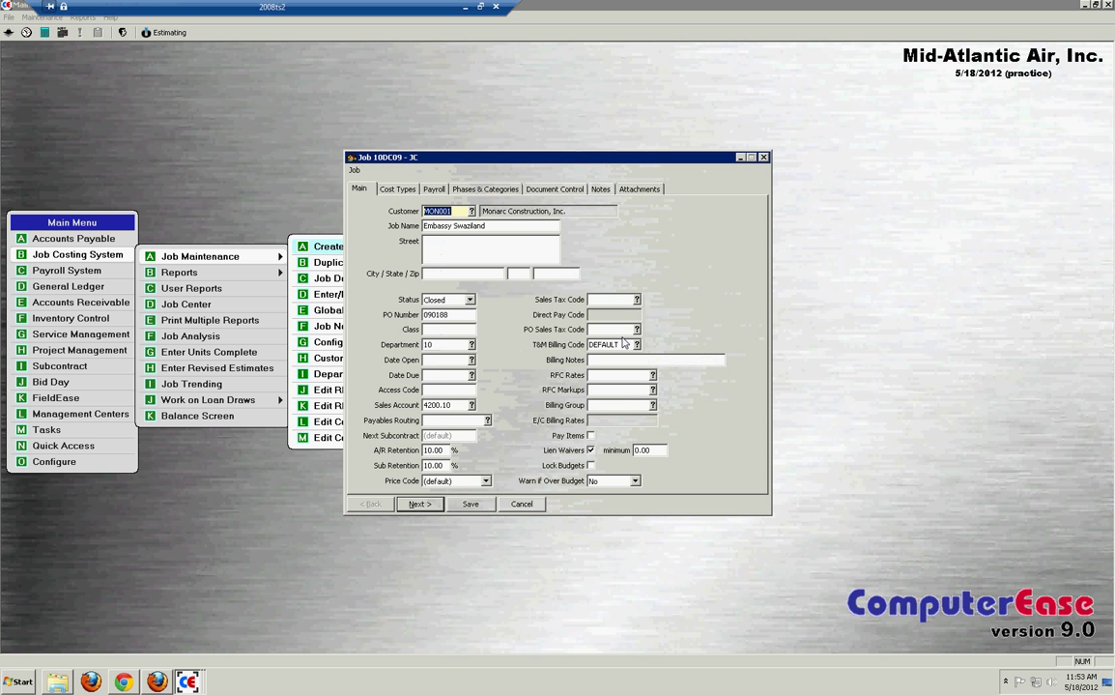
left_click(636, 190)
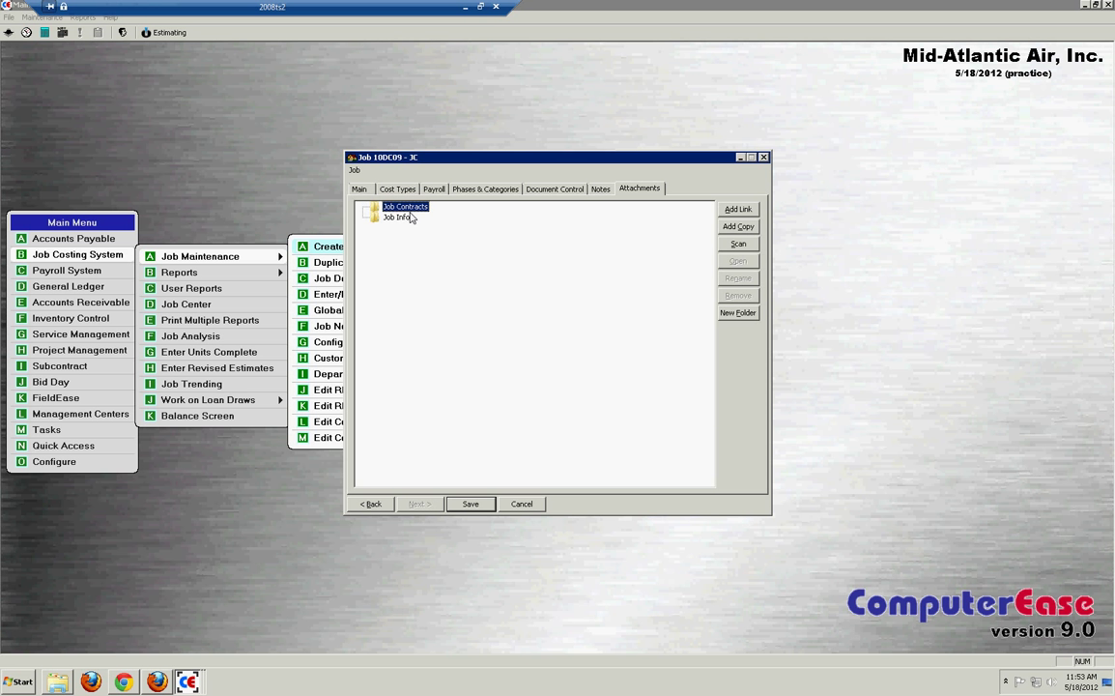
left_click(130, 685)
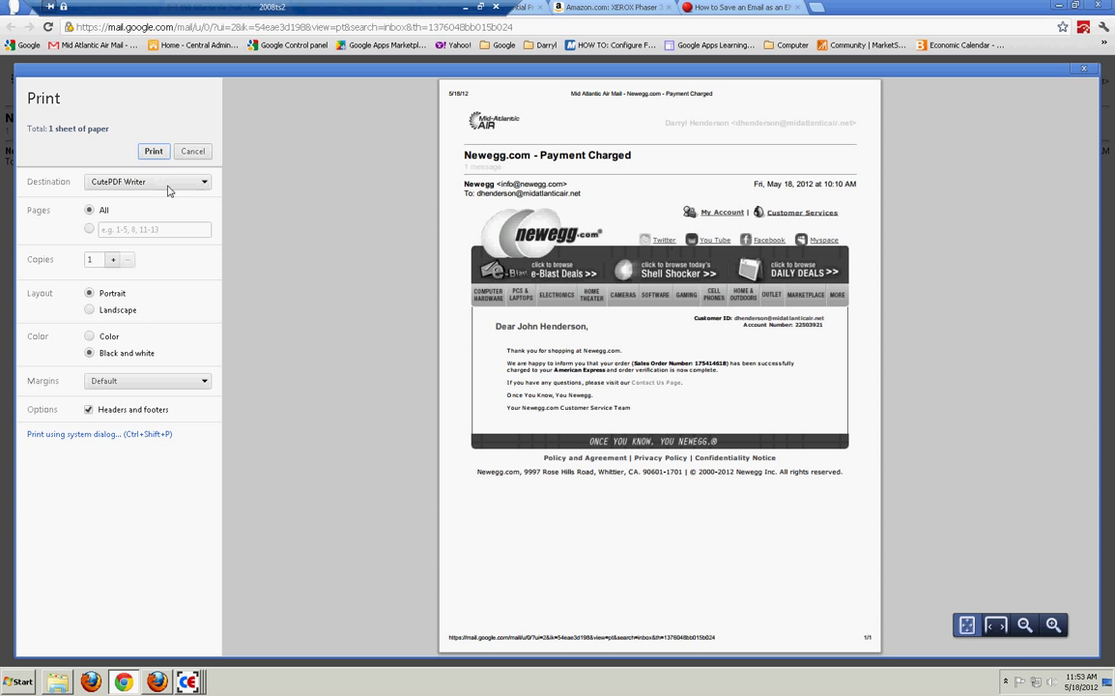
Step: Print the Newegg email with CutePDF Writer as the destination
left_click(201, 184)
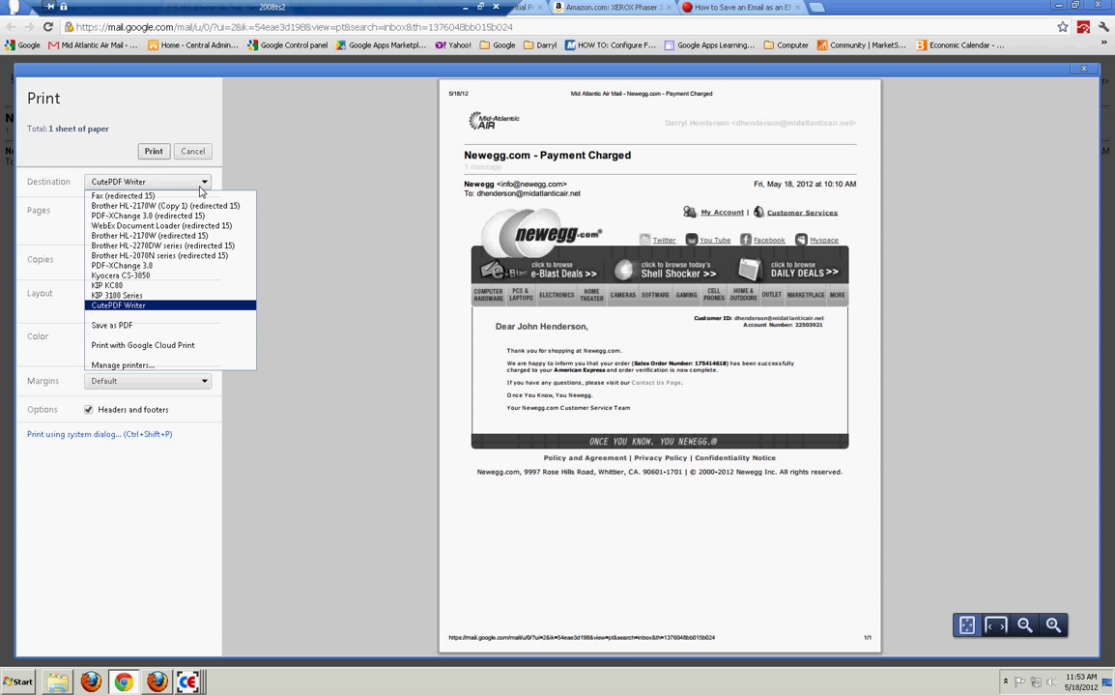
left_click(122, 305)
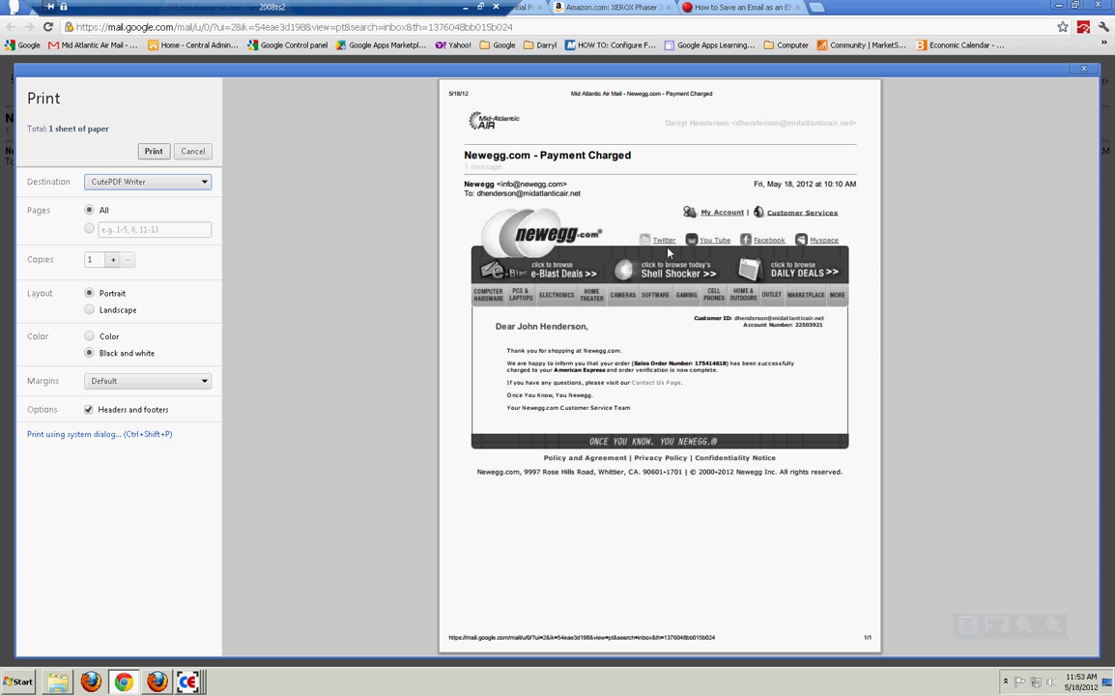
left_click(154, 152)
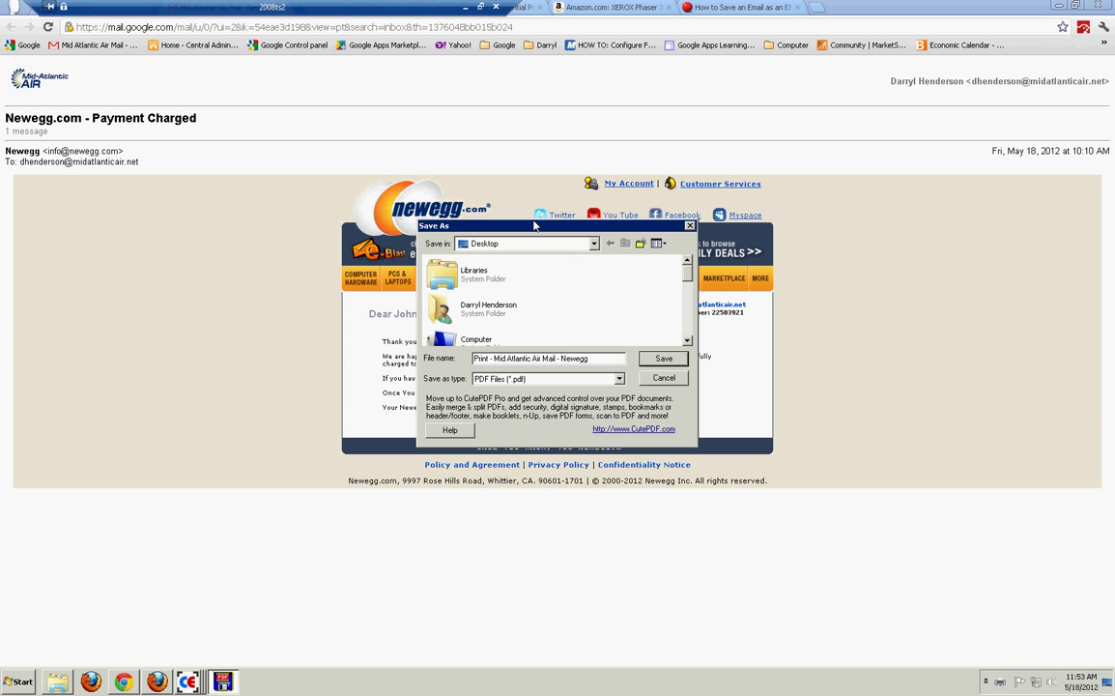
Step: Save the PDF as 'Print - Mid Atlantic Air Mail - Newegg' in a new desktop folder, Saved Emails
left_click_drag(535, 229, 503, 187)
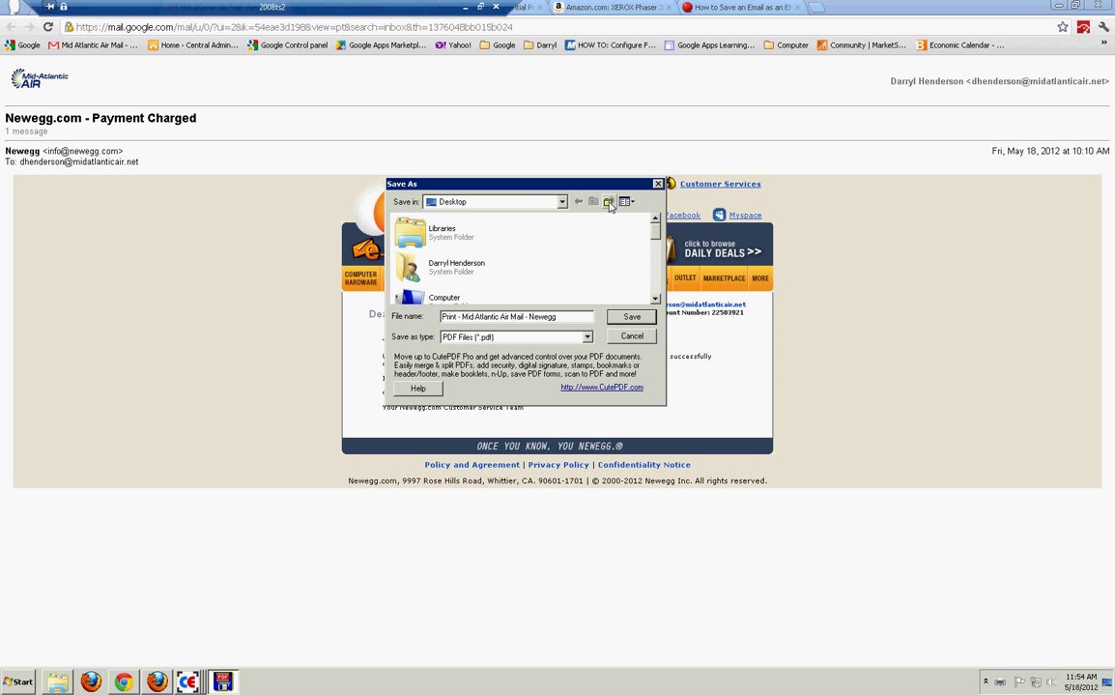
left_click(608, 201)
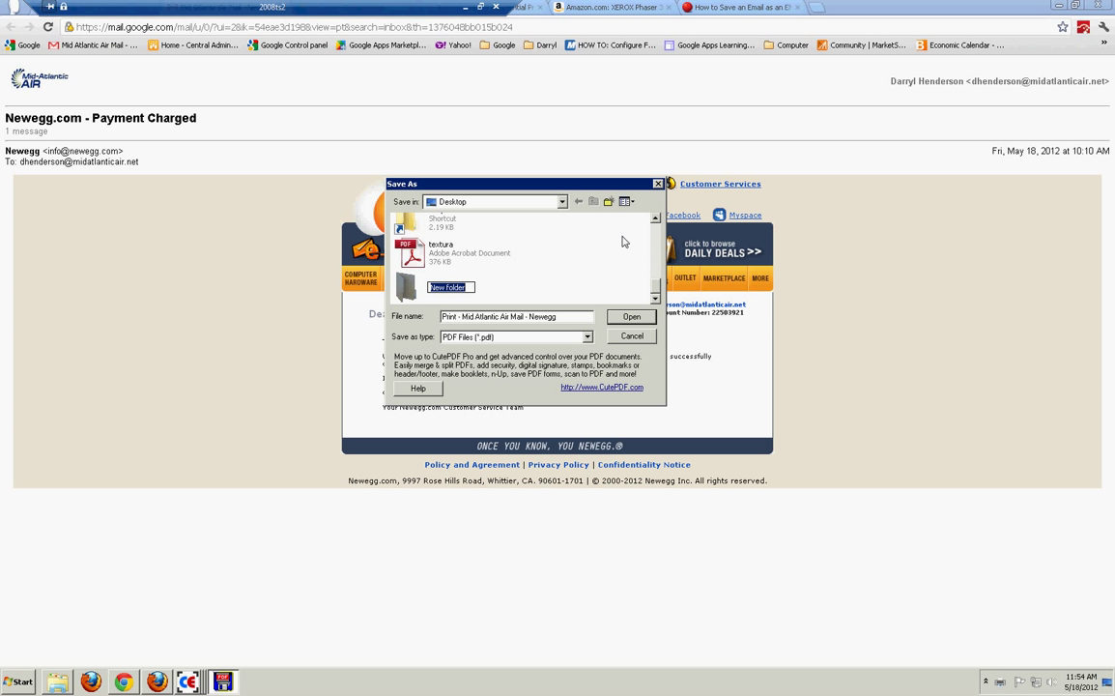
type("Saved Emails")
key("Return")
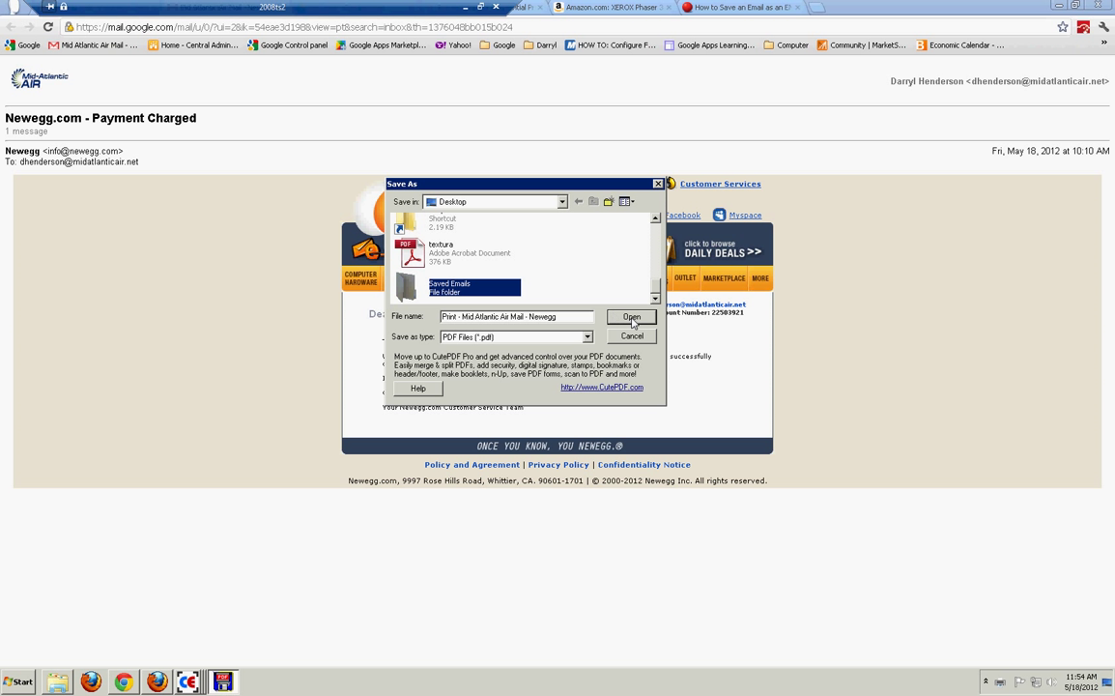
left_click(630, 319)
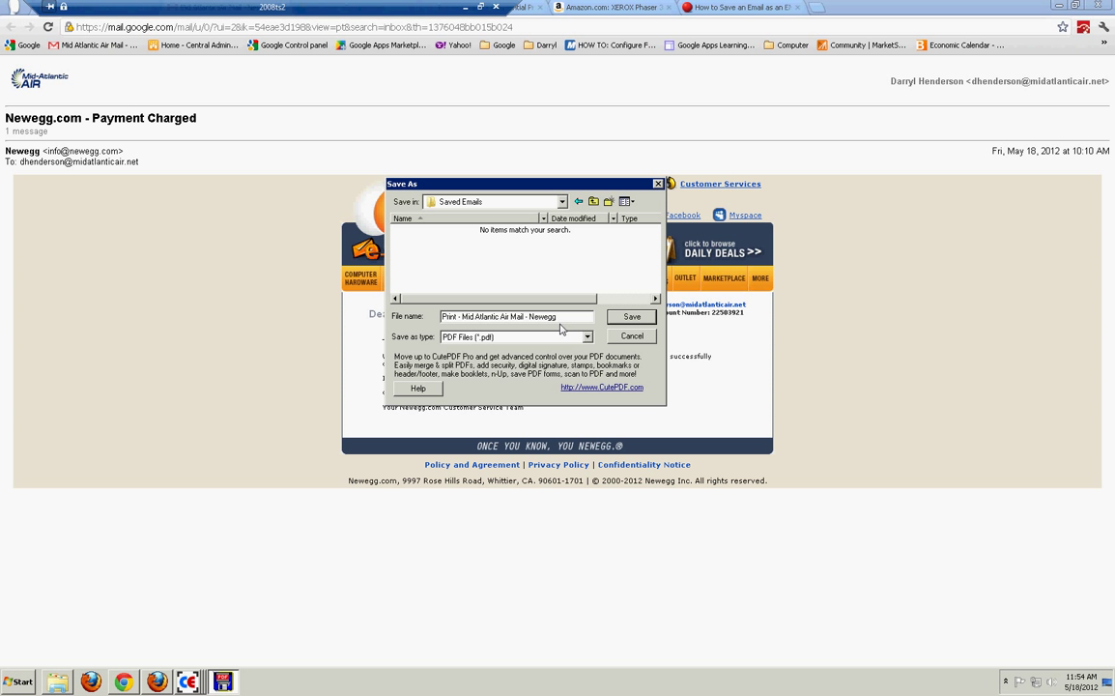
left_click(629, 318)
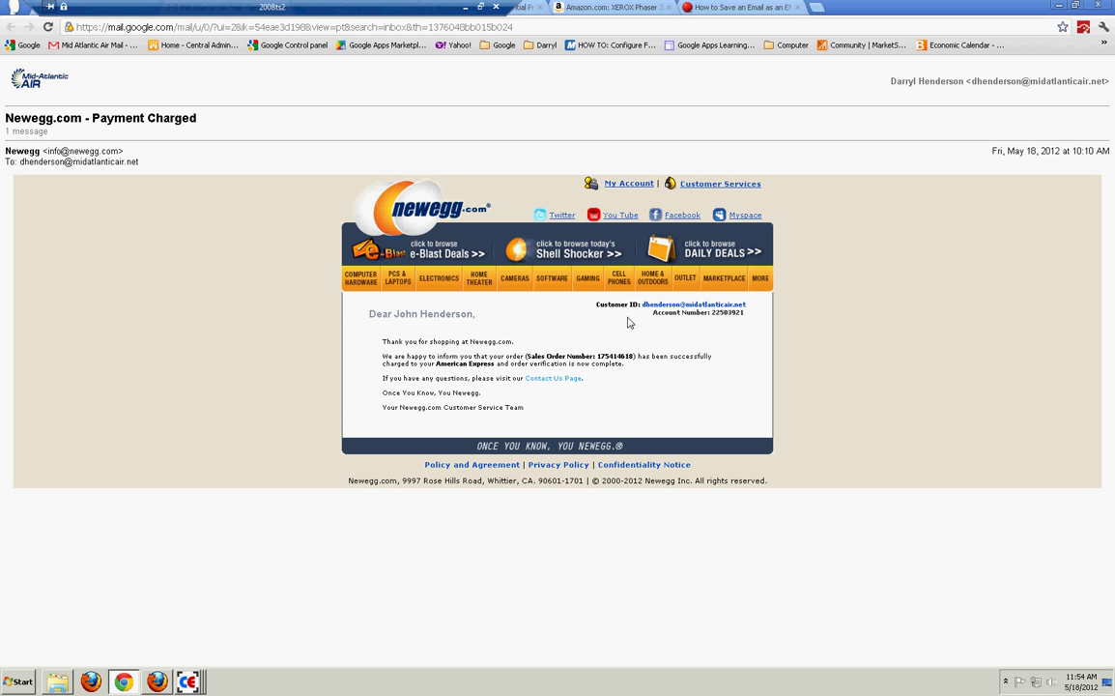
Step: Minimize Chrome and ComputerEase, then open the Newegg PDF from the desktop Saved Emails folder
left_click(1058, 8)
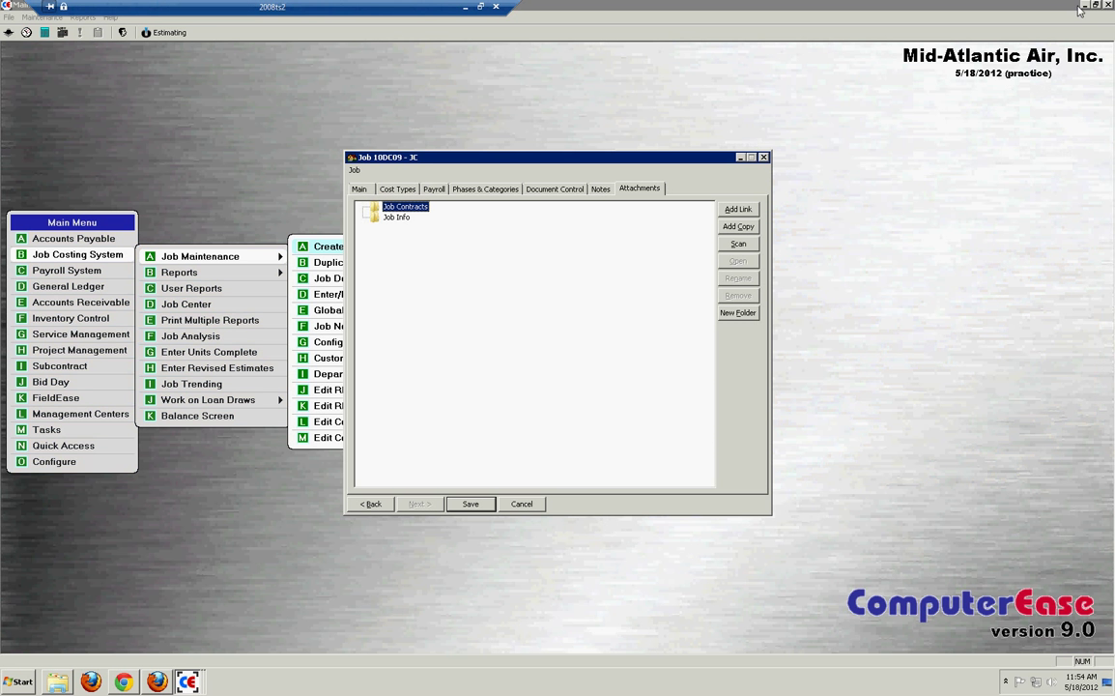
left_click(1084, 4)
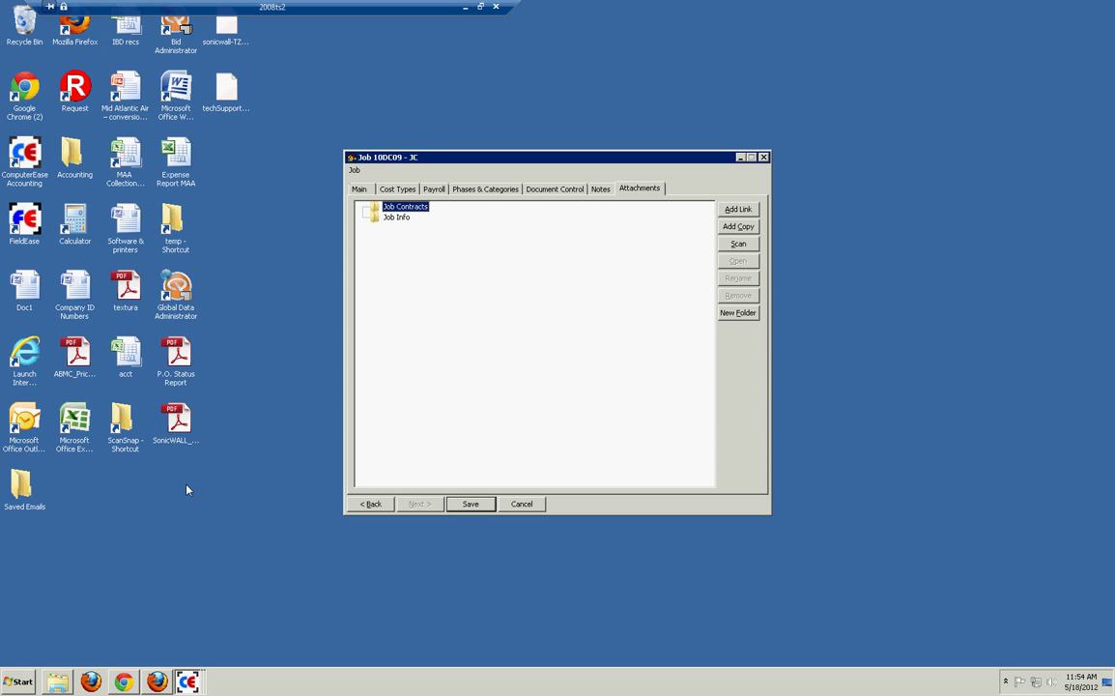
double_click(20, 491)
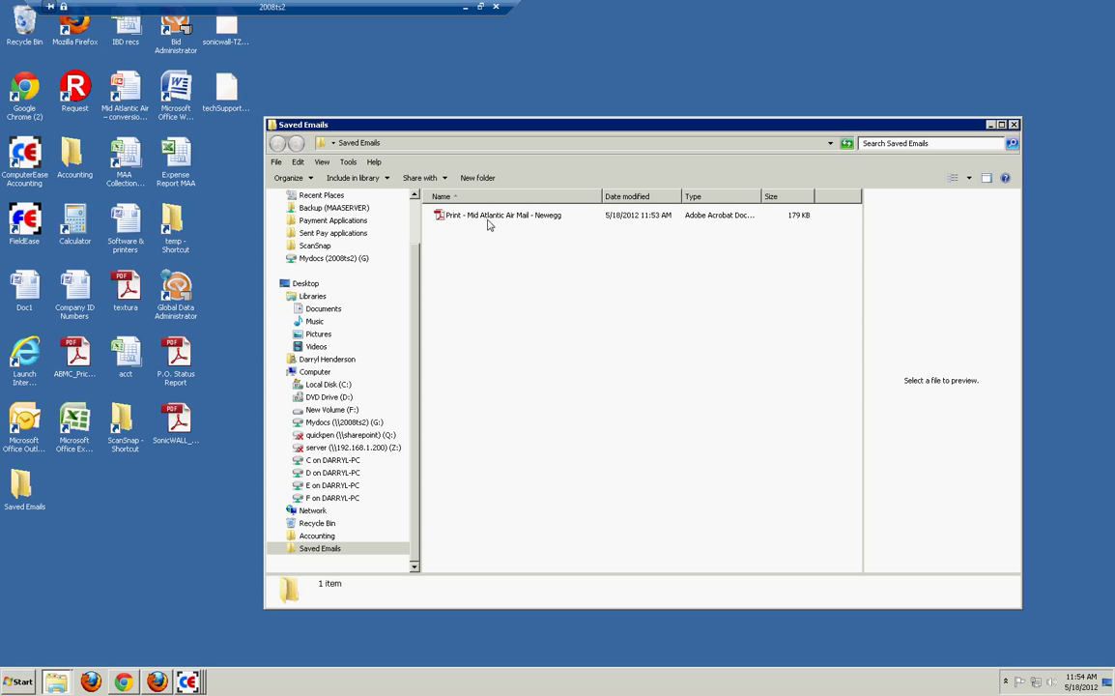
double_click(488, 218)
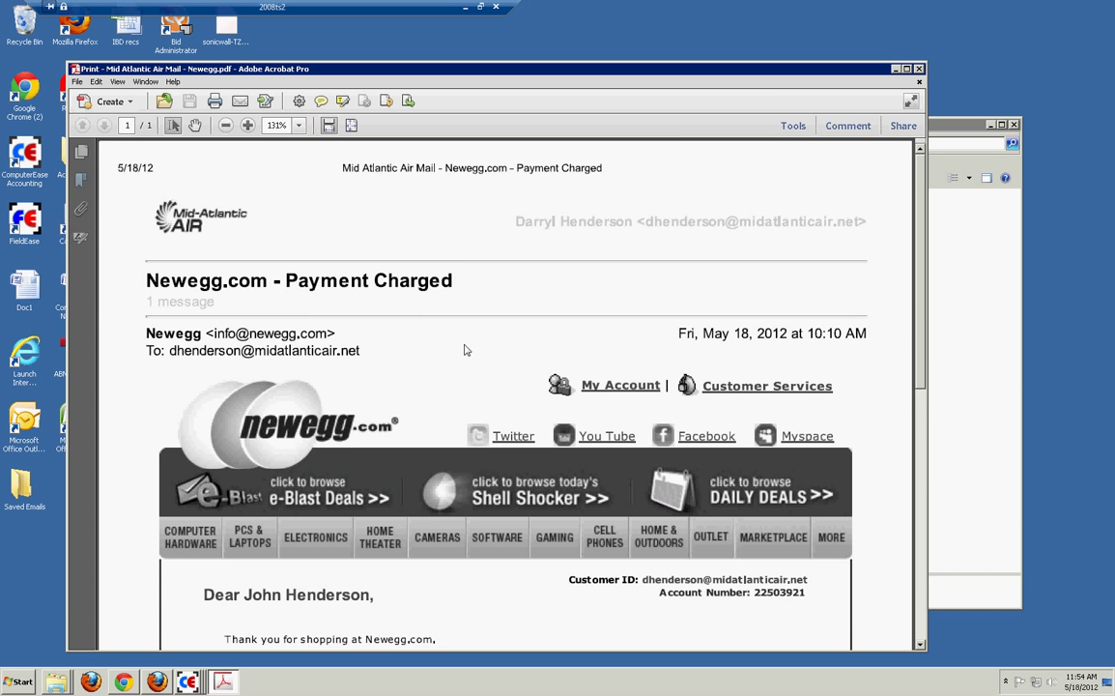
Step: Scroll through the Newegg payment PDF in Acrobat to verify it, then close Acrobat
scroll(465, 350, "down", 5)
scroll(464, 348, "down", 3)
scroll(464, 348, "down", 1)
scroll(462, 347, "up", 2)
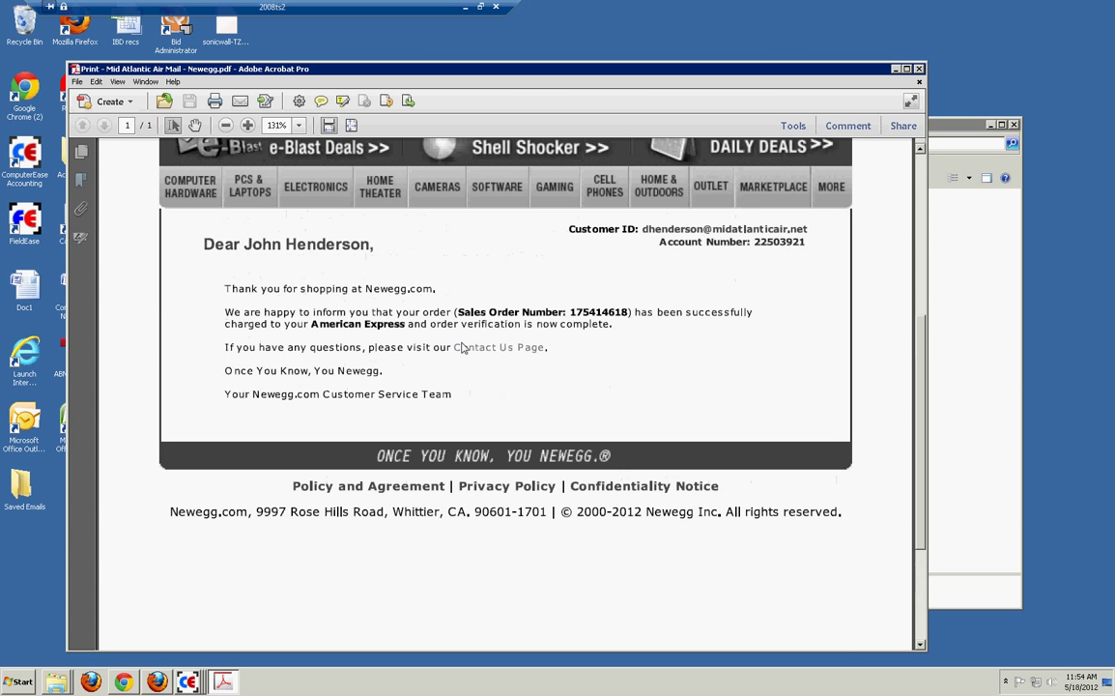
scroll(462, 347, "up", 3)
scroll(462, 344, "up", 2)
scroll(462, 342, "up", 1)
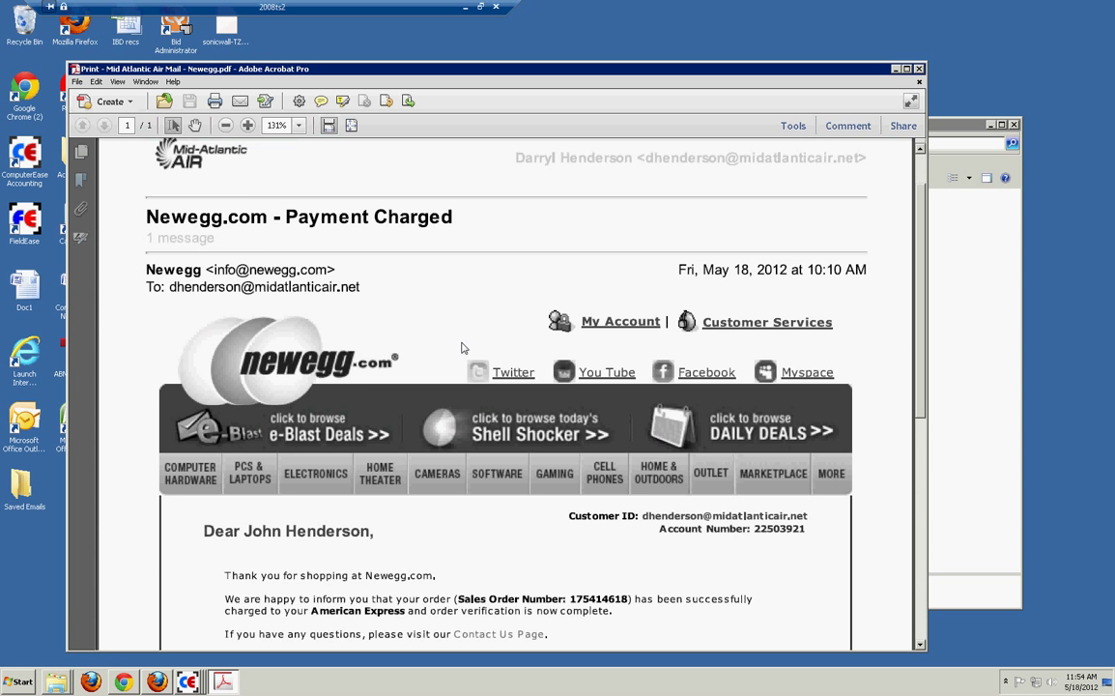
scroll(462, 340, "up", 1)
left_click(919, 69)
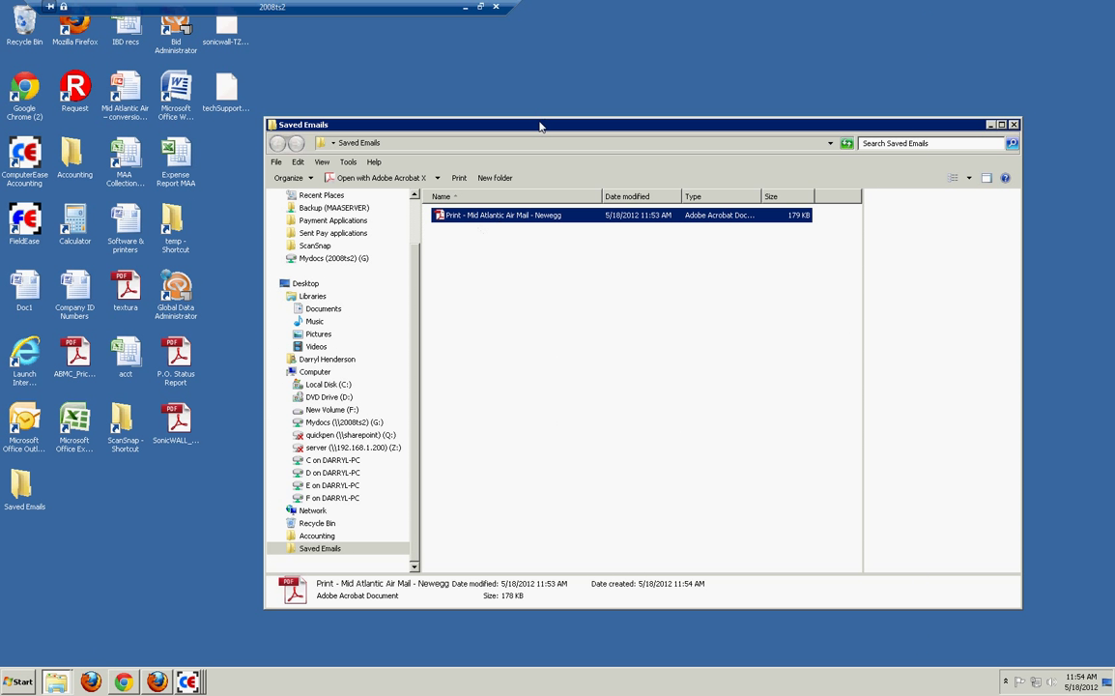
Step: Place the Job 10DC09 window on the left and Saved Emails on the right, exposing the attachments
left_click_drag(543, 133, 713, 90)
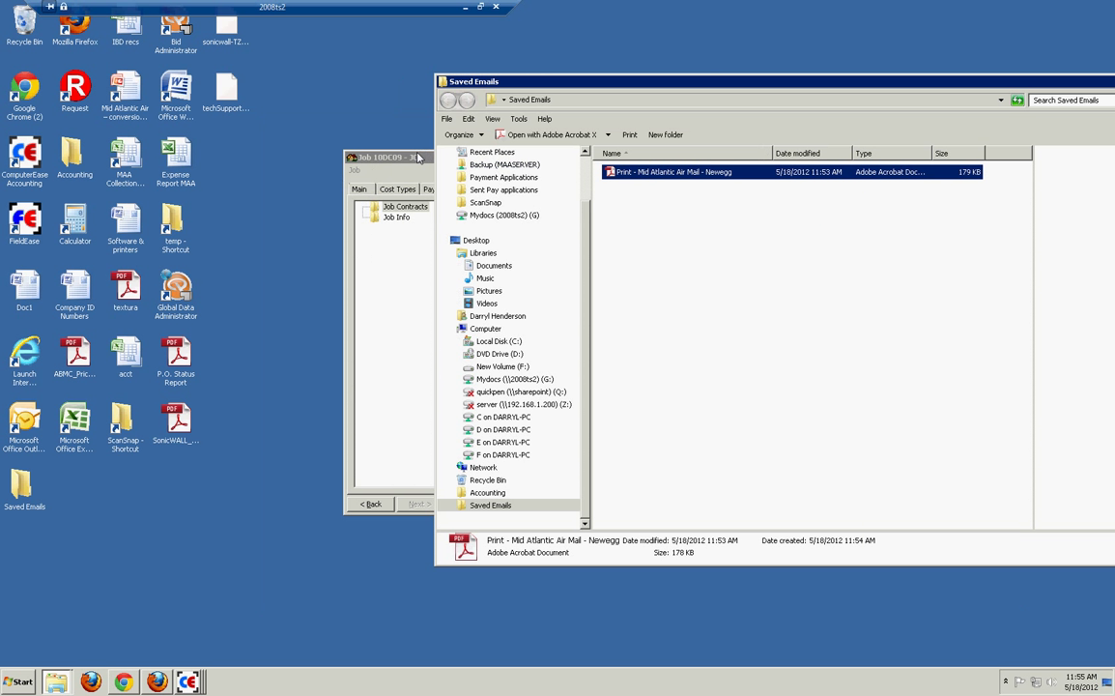
mouse_move(386, 159)
left_mouse_down()
mouse_move(313, 159)
mouse_move(150, 218)
left_mouse_up()
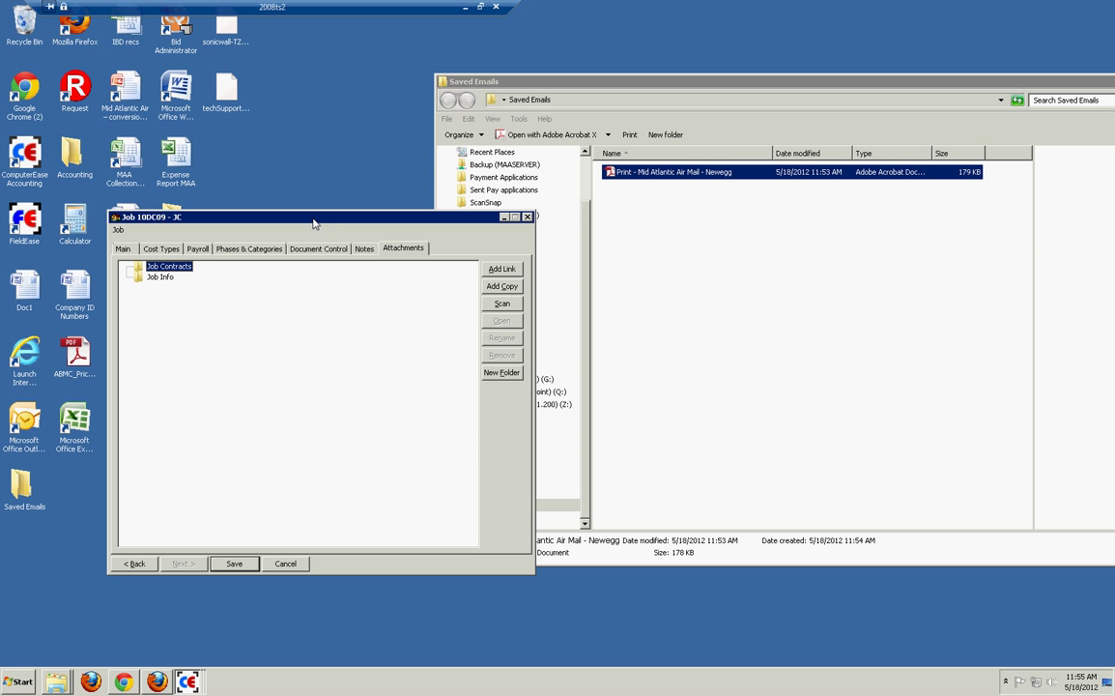
left_click_drag(309, 217, 237, 205)
left_click_drag(632, 81, 529, 41)
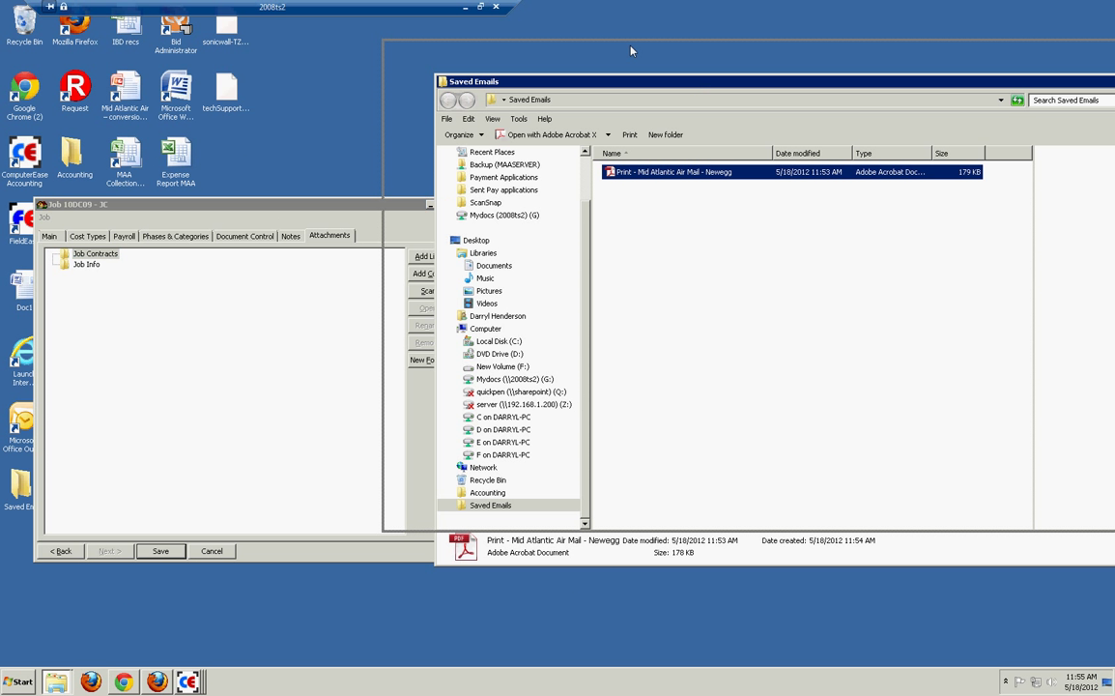
left_click_drag(629, 55, 760, 68)
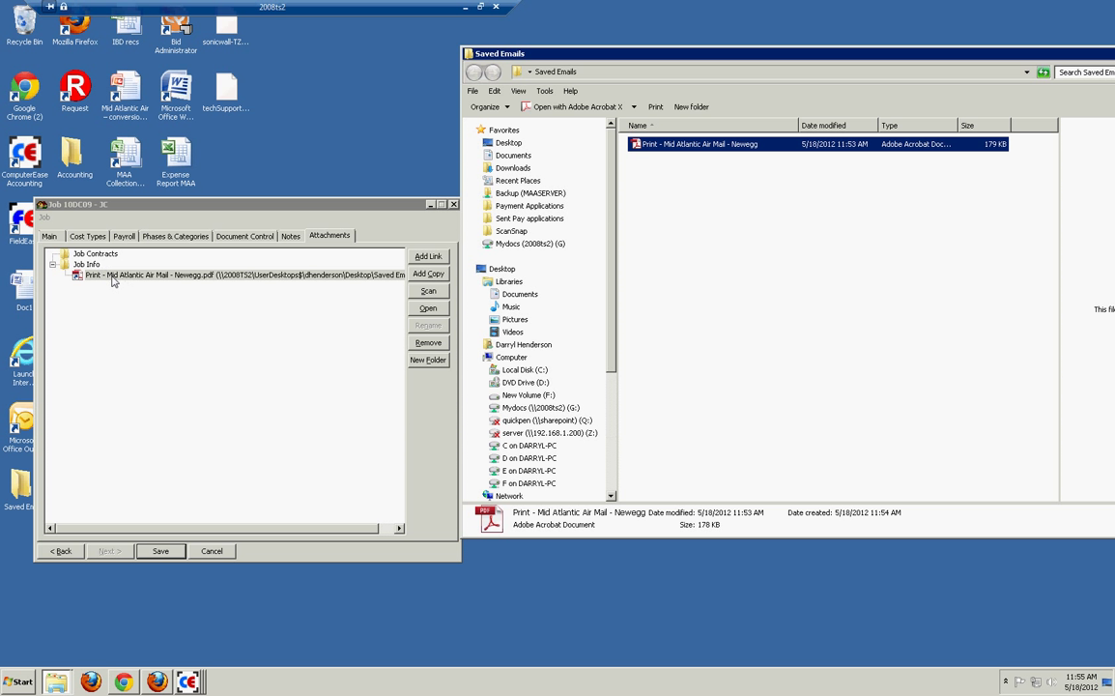
Step: Remove the path-listed attachment and drop a copy of the Newegg PDF onto Job Info
left_click(428, 343)
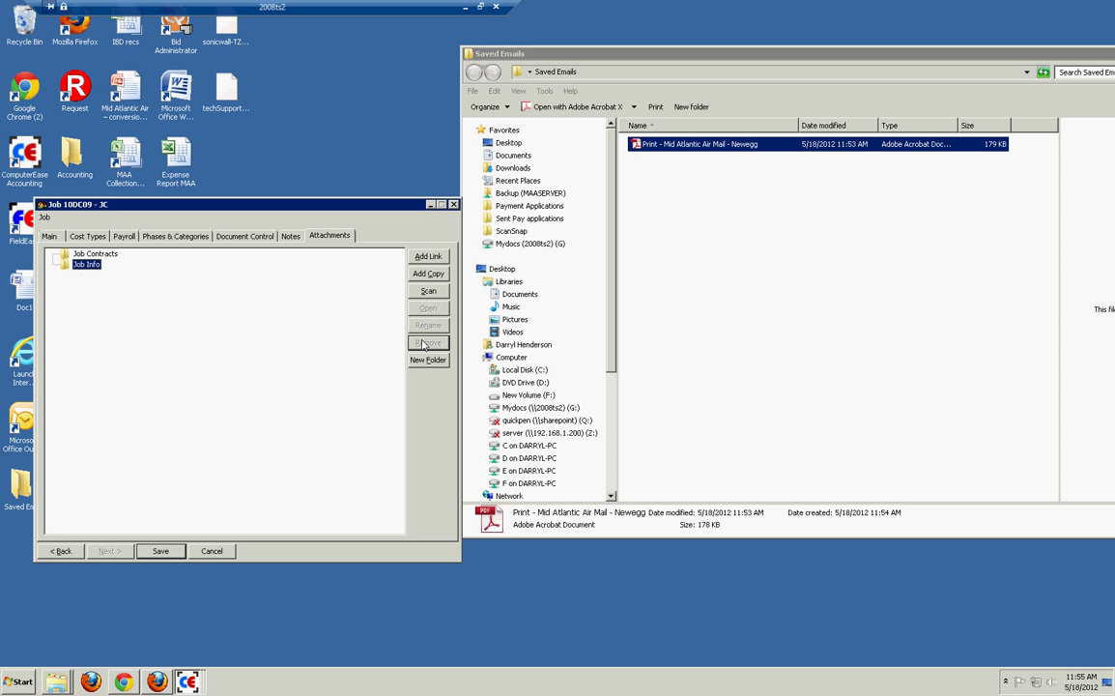
left_click(656, 145)
left_click_drag(656, 145, 96, 273)
left_click_drag(95, 271, 96, 272)
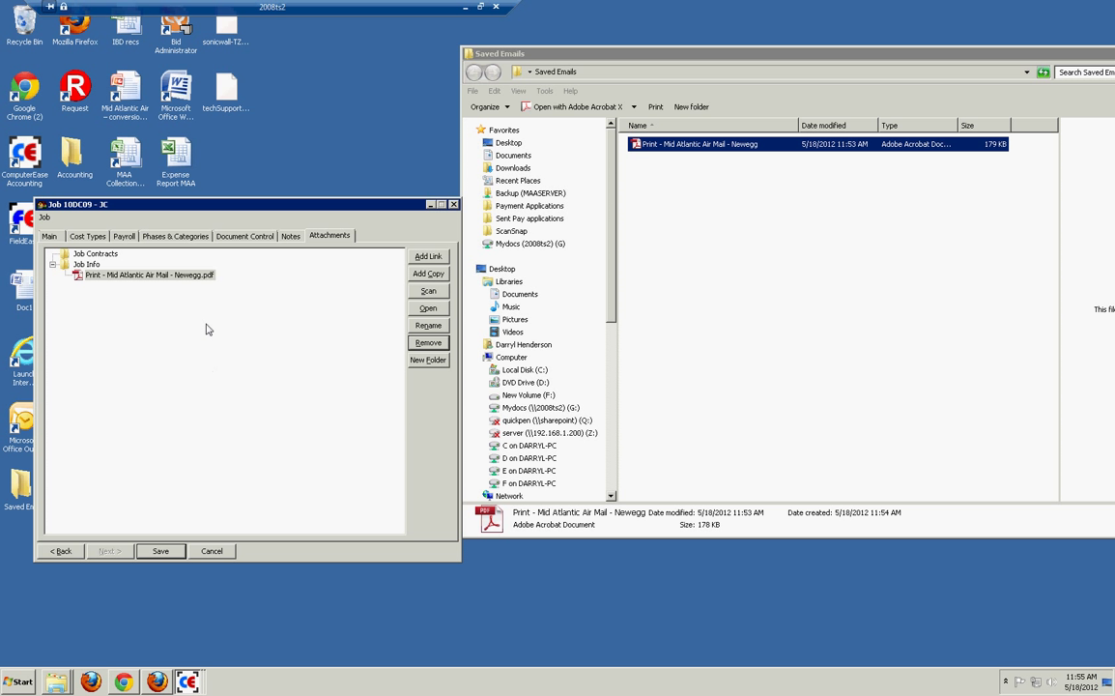
left_click_drag(271, 210, 303, 159)
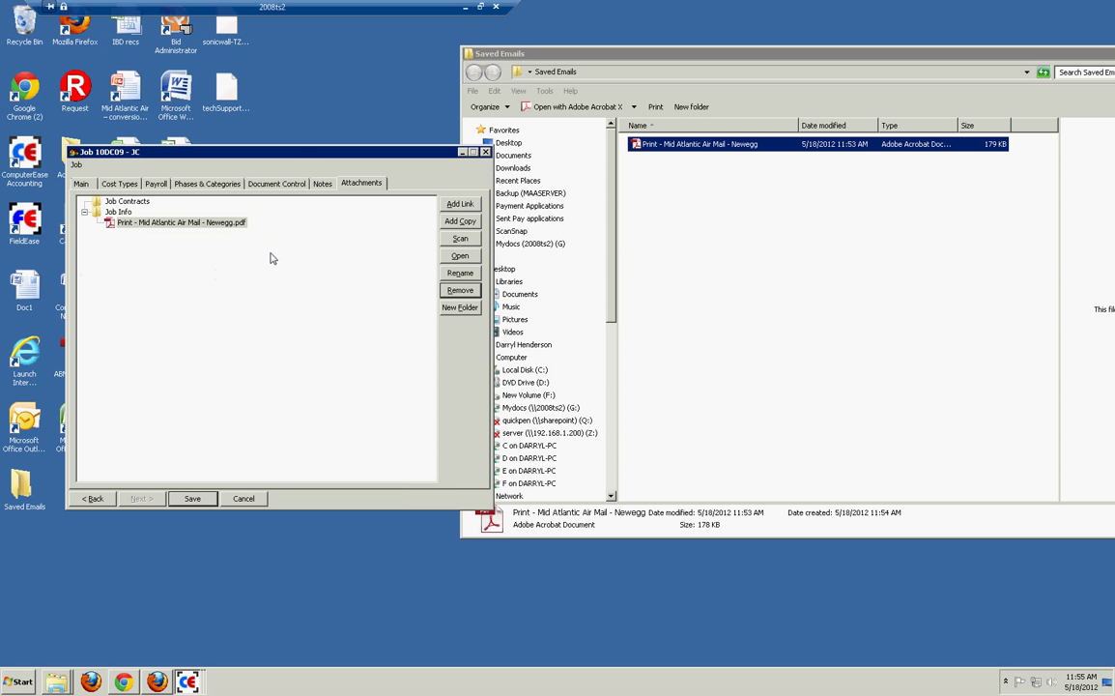
double_click(154, 223)
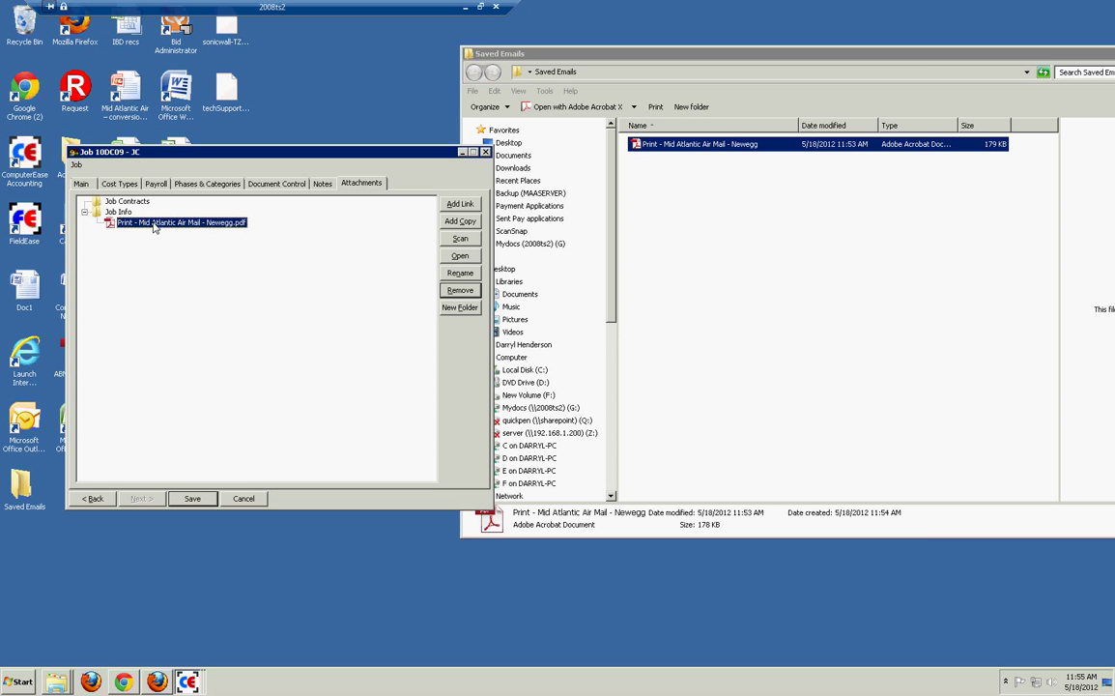
scroll(434, 332, "down", 4)
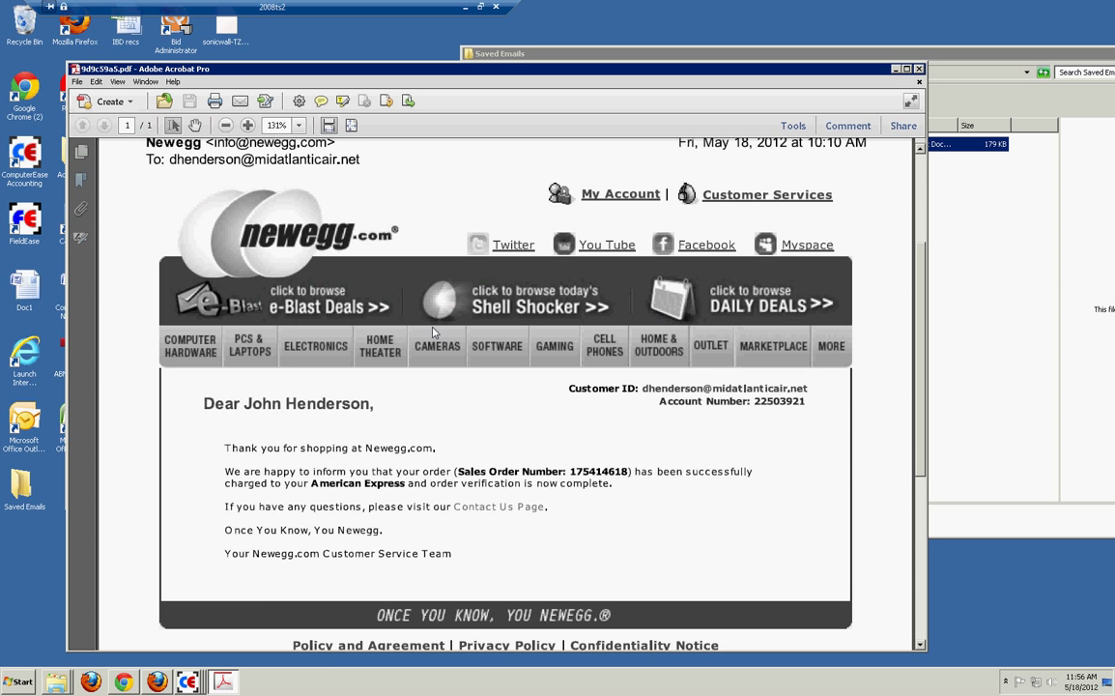
scroll(434, 333, "up", 2)
key("alt+F4")
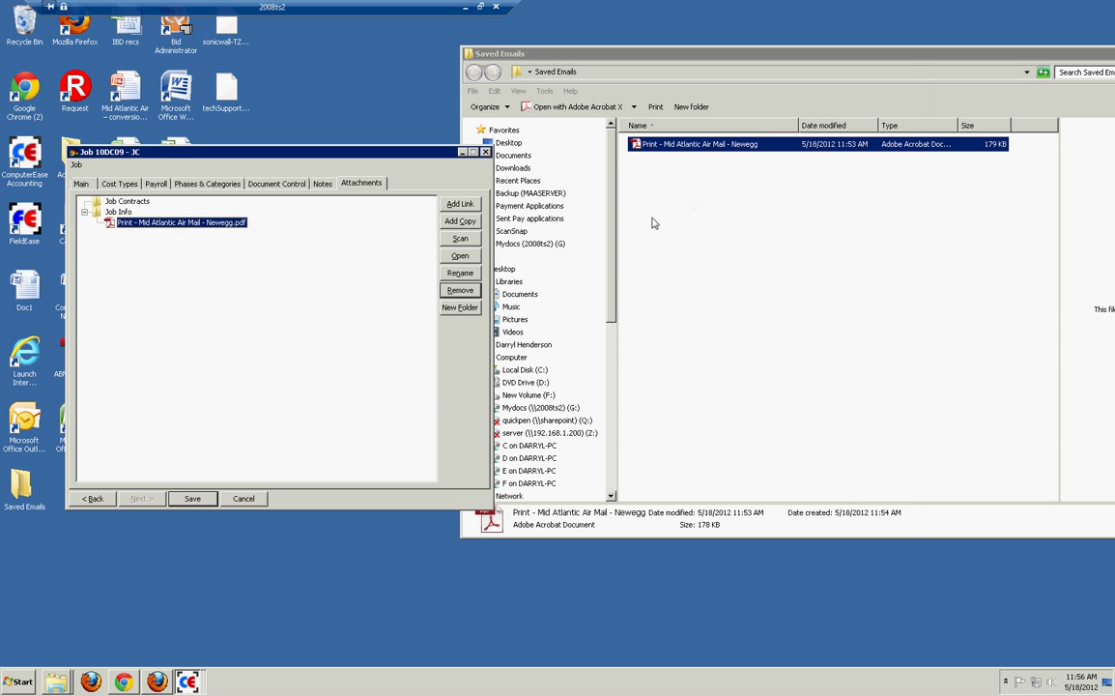